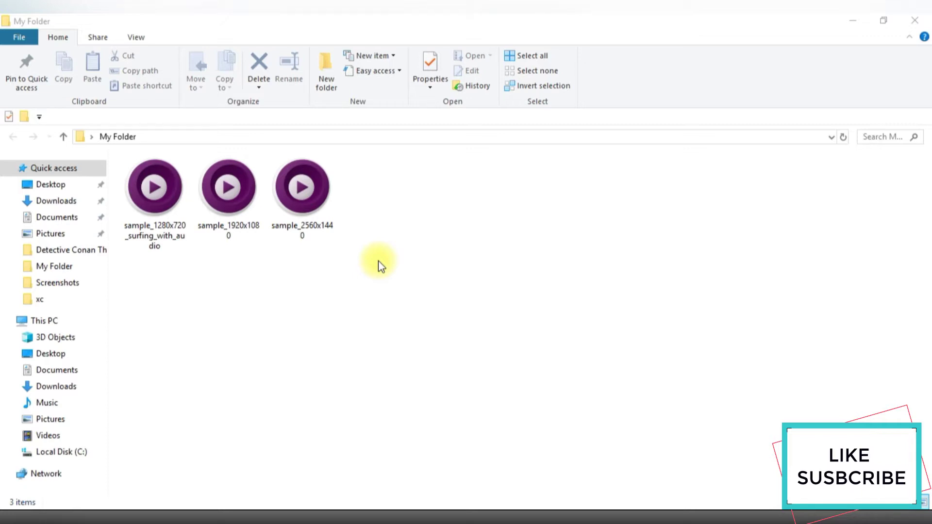
- Drag-select the three sample video files in My Folder, totaling 78.4 MB
drag(360, 244, 168, 193)
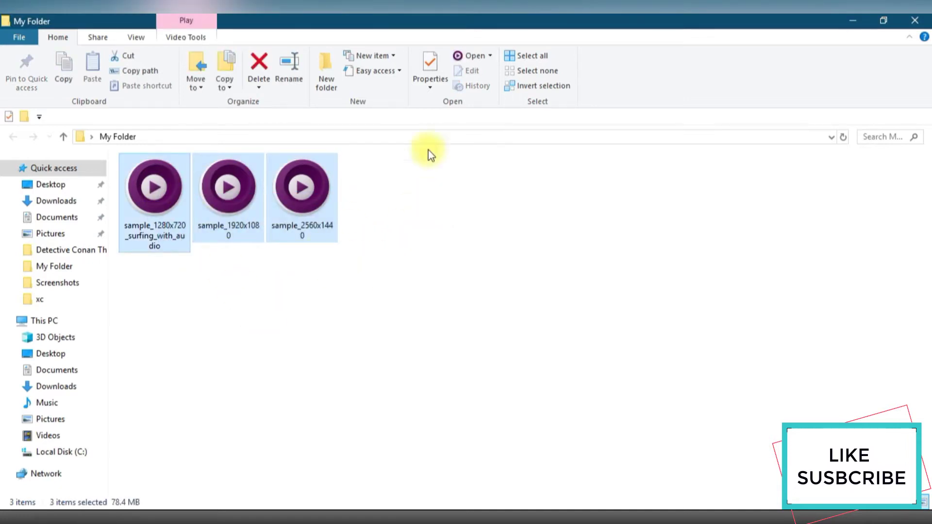
click(428, 63)
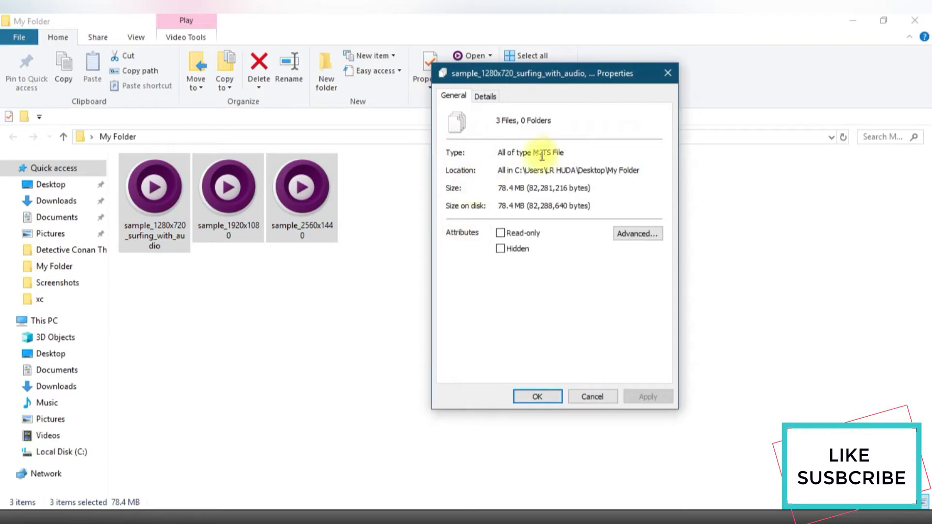
drag(498, 153, 582, 152)
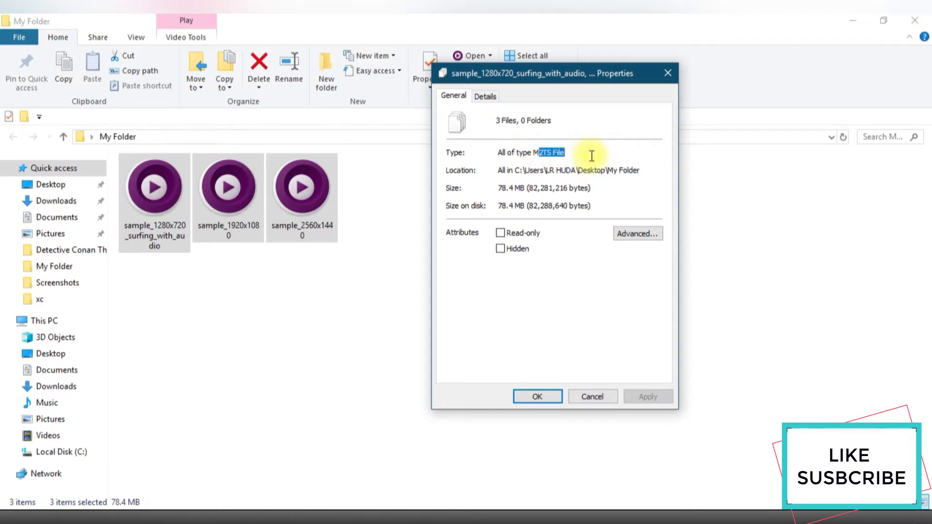
click(668, 73)
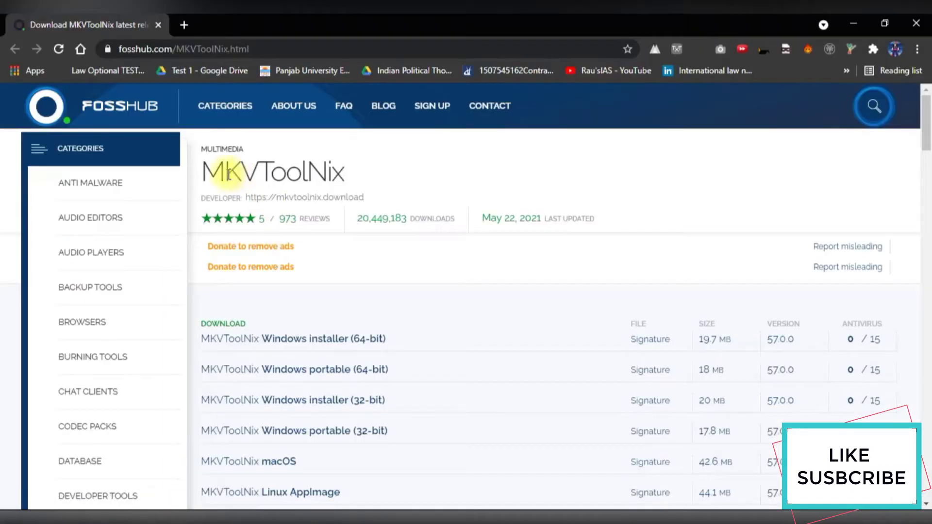
drag(211, 173, 364, 177)
click(332, 173)
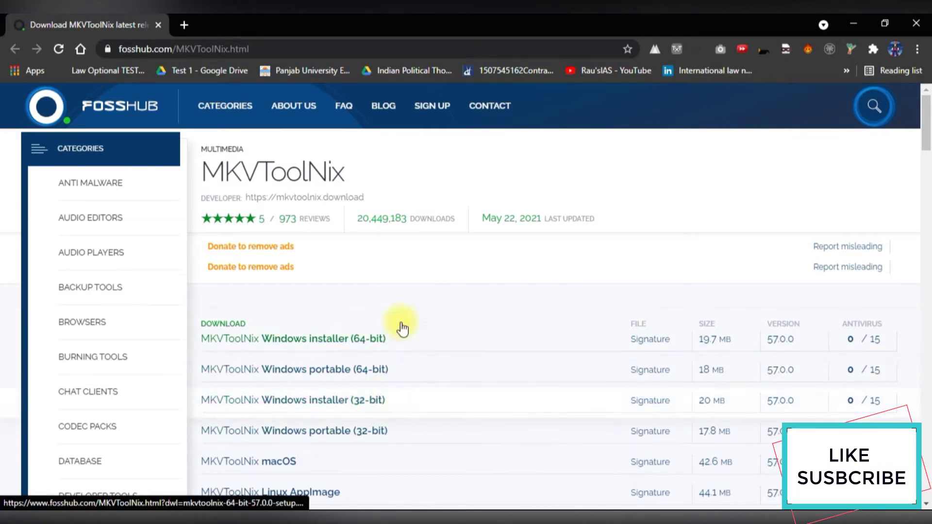
scroll(477, 313, down, 2)
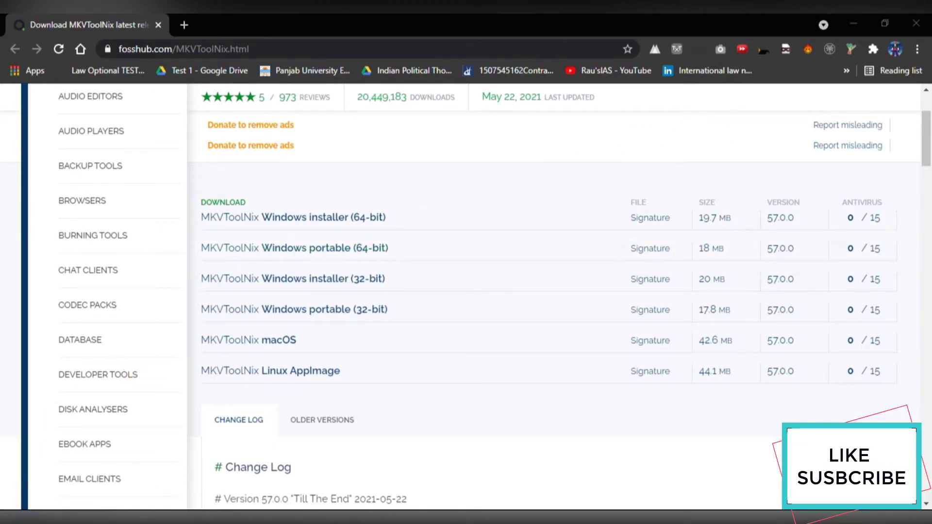
click(15, 516)
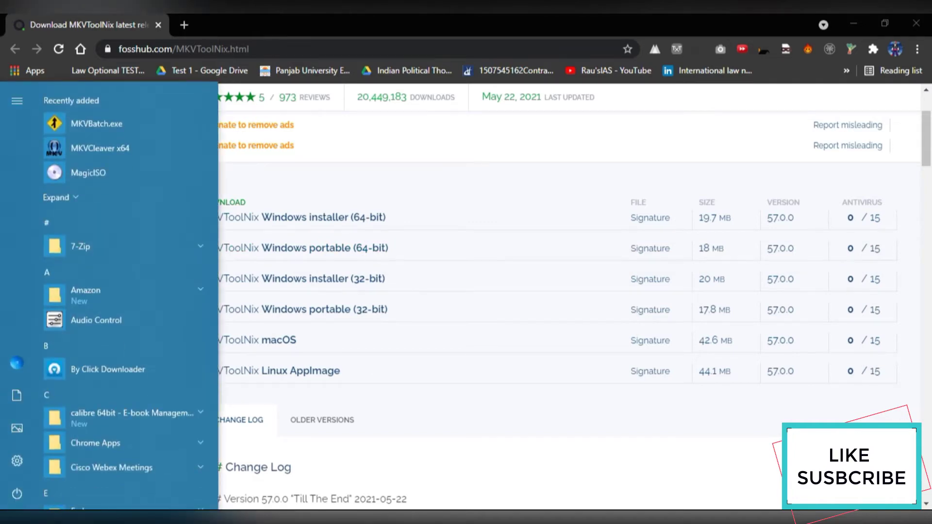
text(mkv)
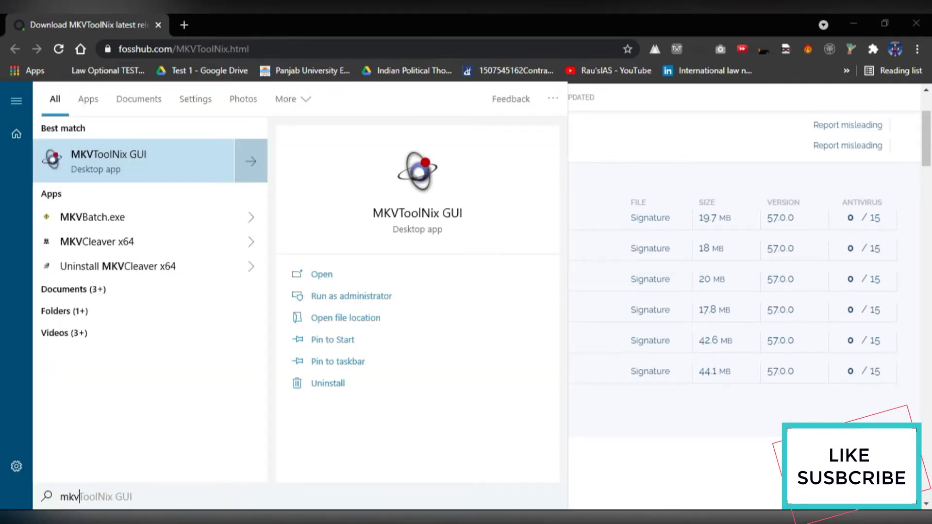
- Launch MKVToolNix GUI v55.0.0 with an empty multiplexer and return to My Folder
key(Escape)
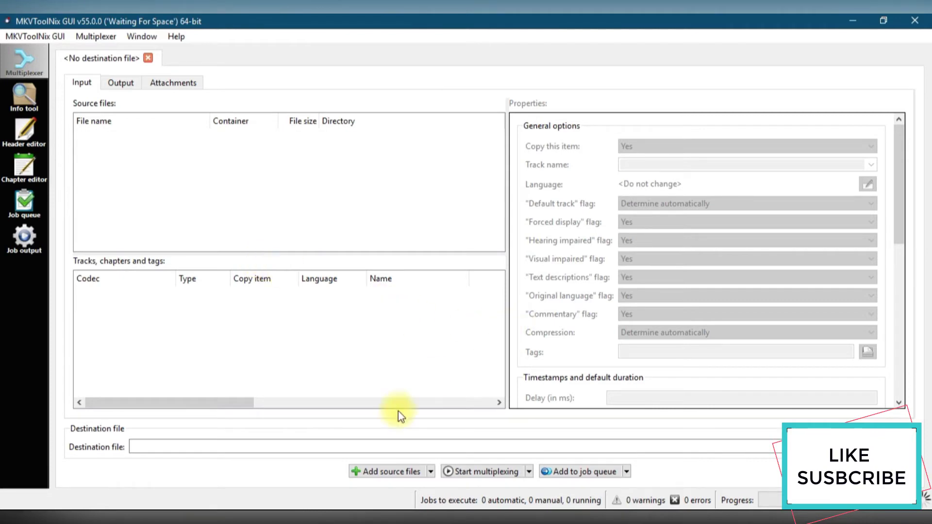
click(135, 518)
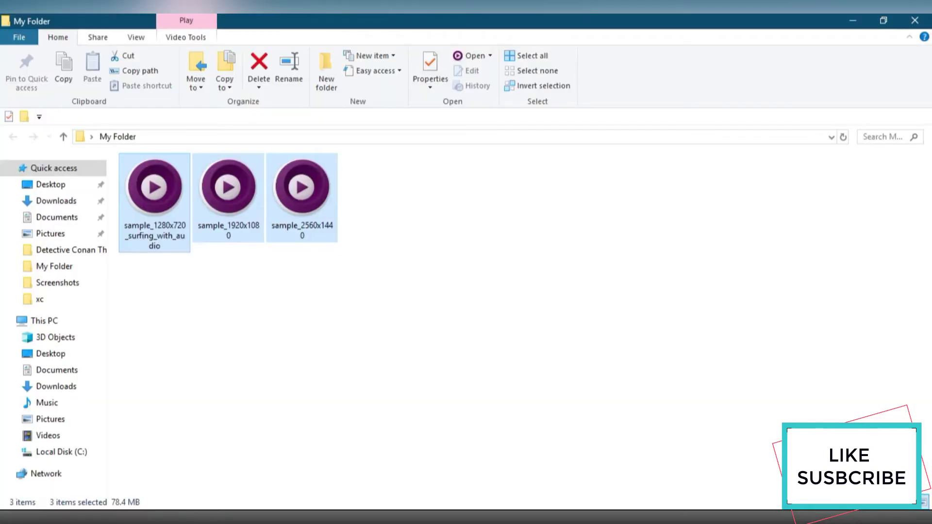
- Add sample_1280x720_surfing_with_audio to MKVToolNix as the source file
click(354, 301)
click(156, 215)
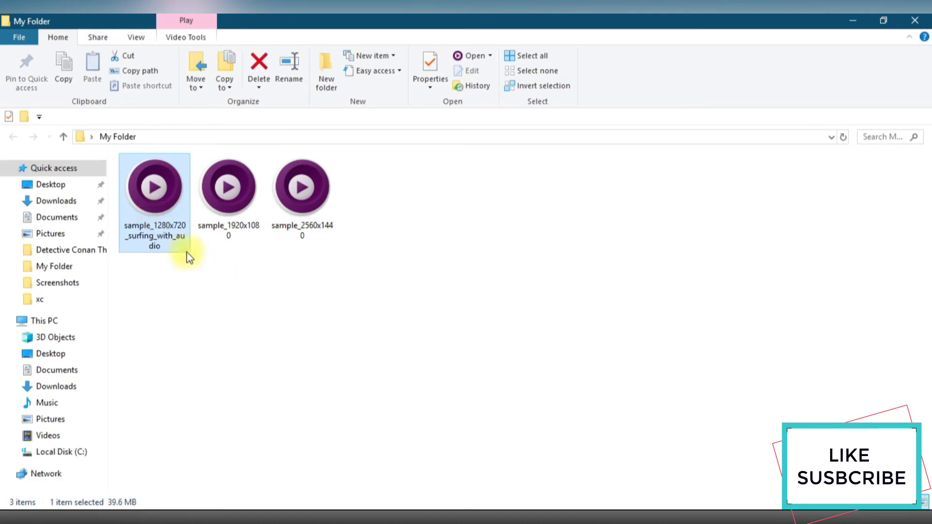
mouse_move(156, 215)
mouse_down()
mouse_move(452, 507)
mouse_move(290, 240)
mouse_up()
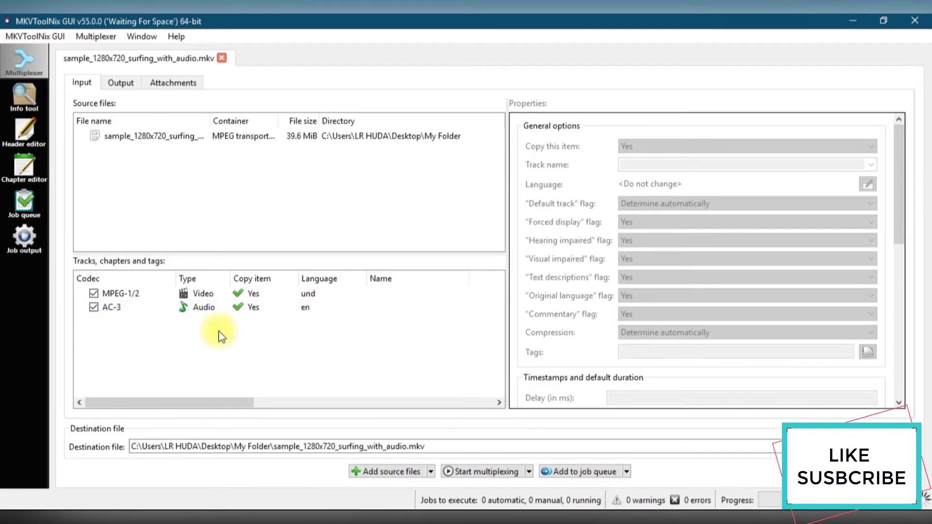
- Remux the surfing sample to MKV, keeping both its MPEG-1/2 video and AC-3 audio tracks
click(94, 308)
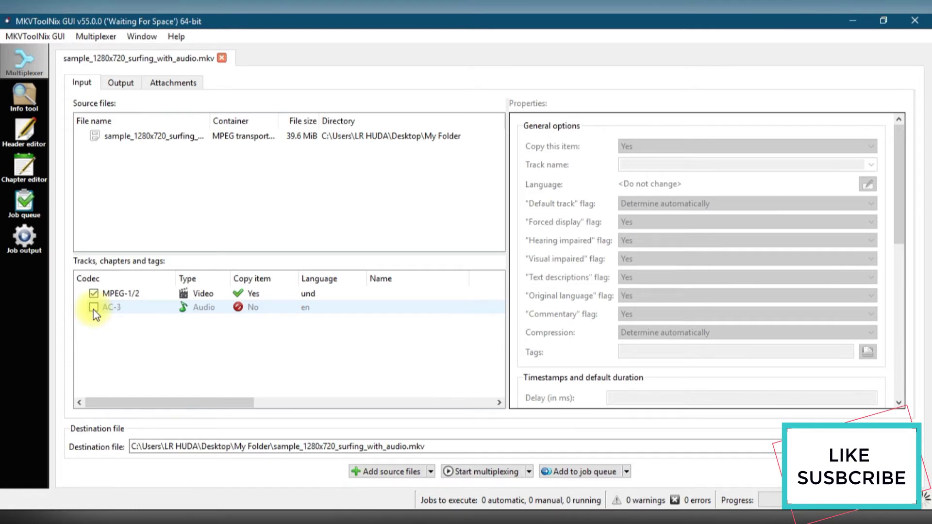
click(94, 307)
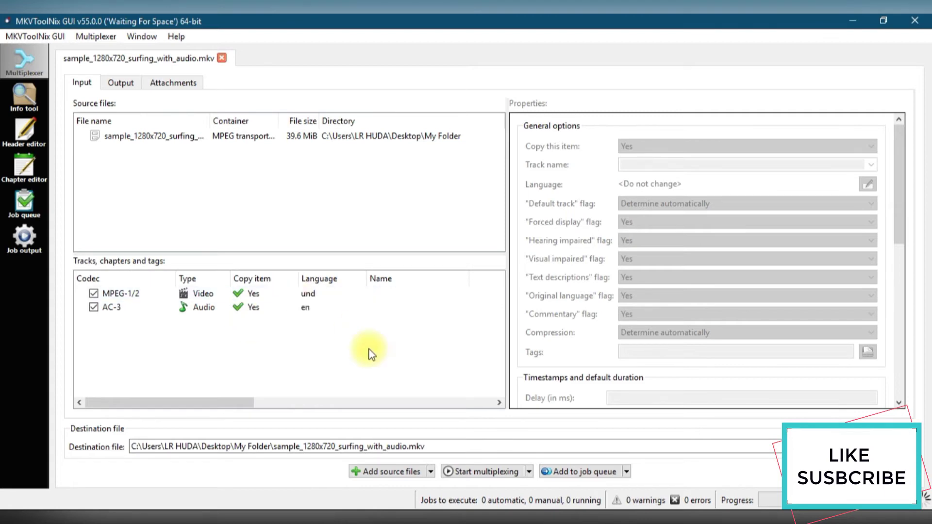
click(121, 82)
click(172, 82)
click(81, 83)
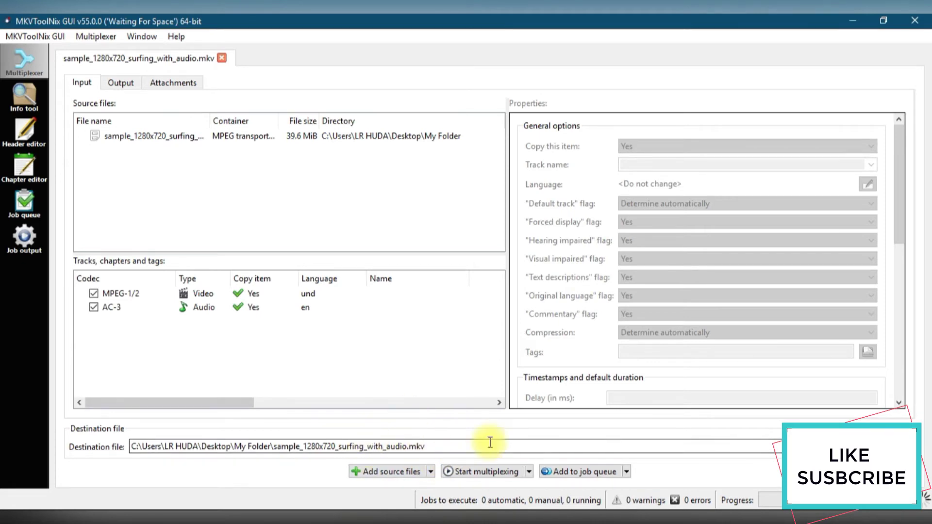
click(480, 471)
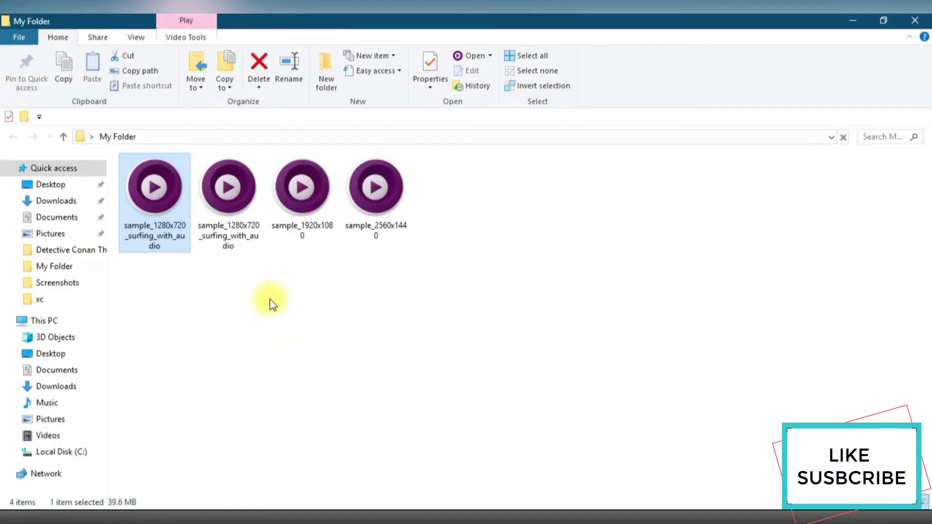
- Compare the properties of the new surfing MKV copy and the original M2TS file
click(240, 233)
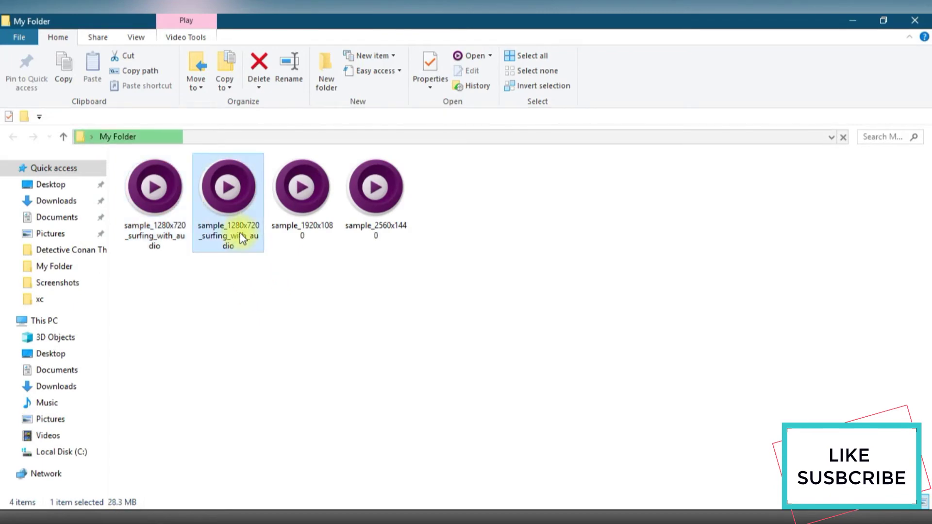
click(425, 73)
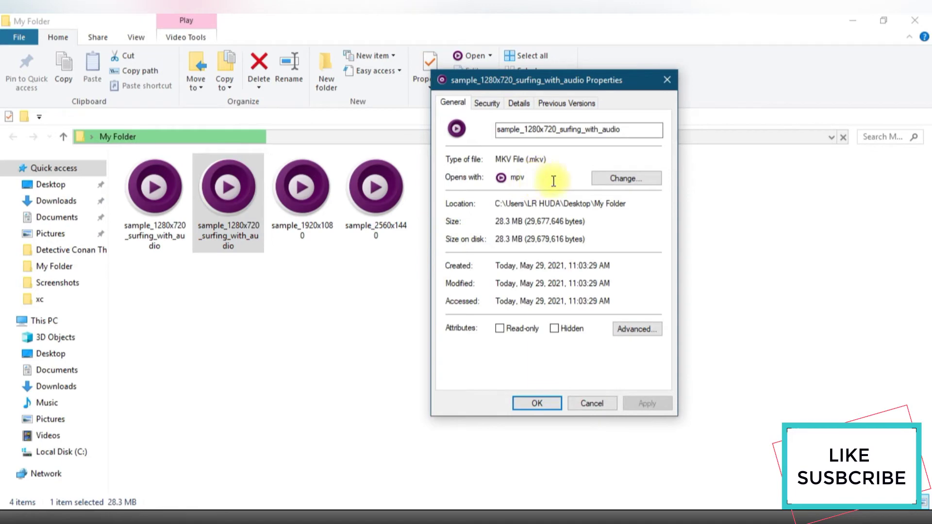
double_click(518, 177)
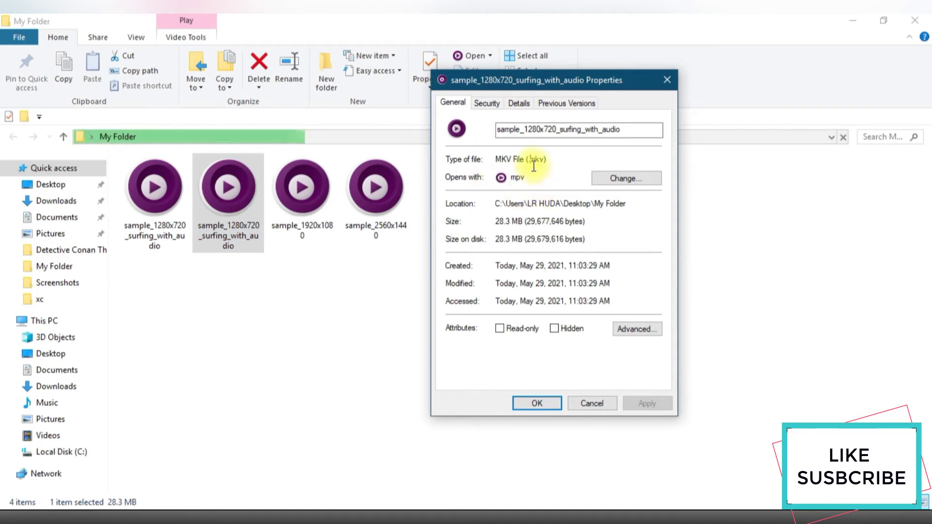
click(173, 216)
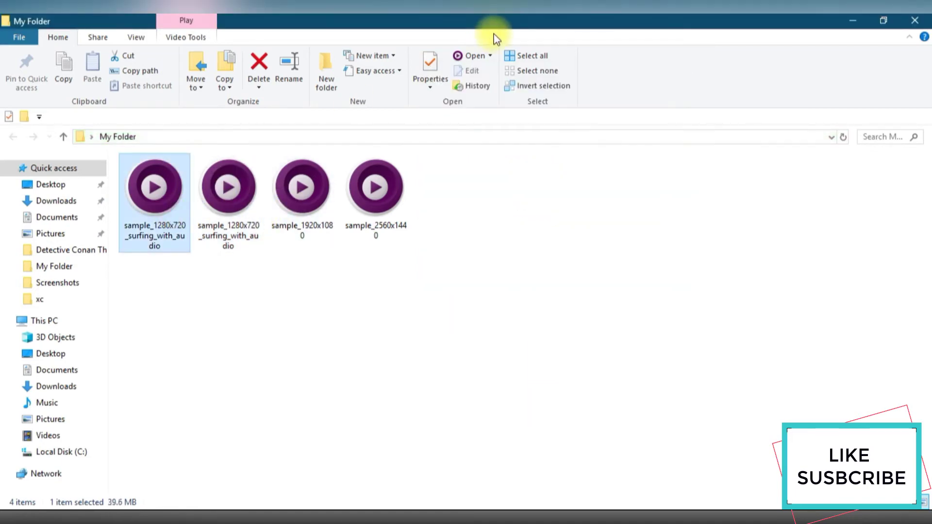
click(426, 73)
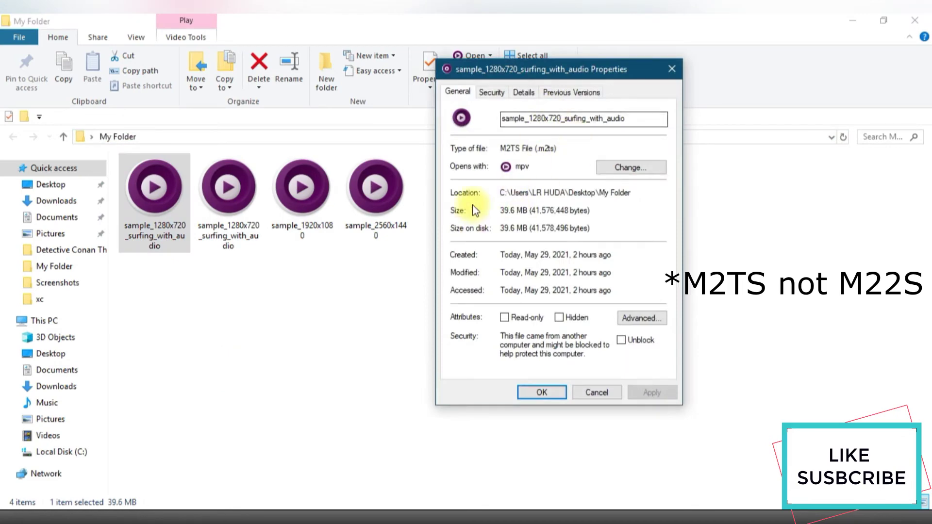
click(674, 69)
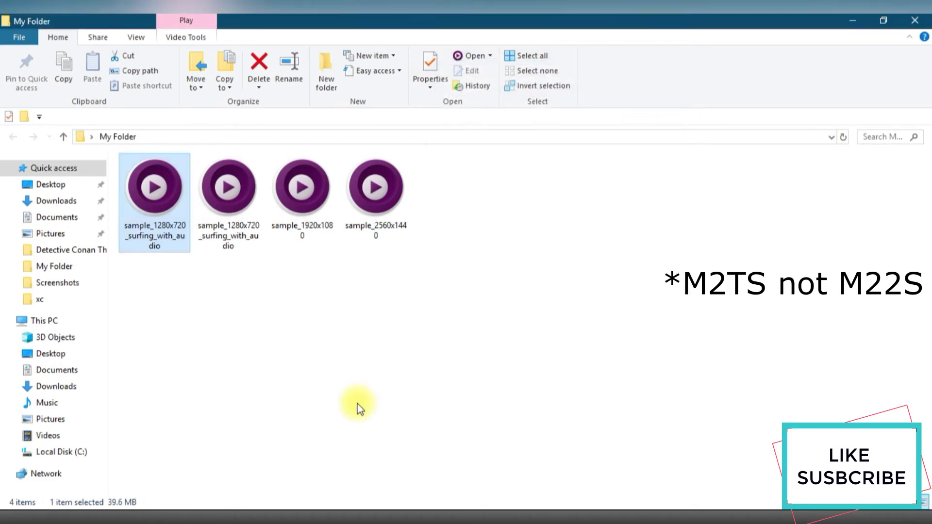
- Confirm the surfing MKV file's type and its 28.3 MB size
click(228, 205)
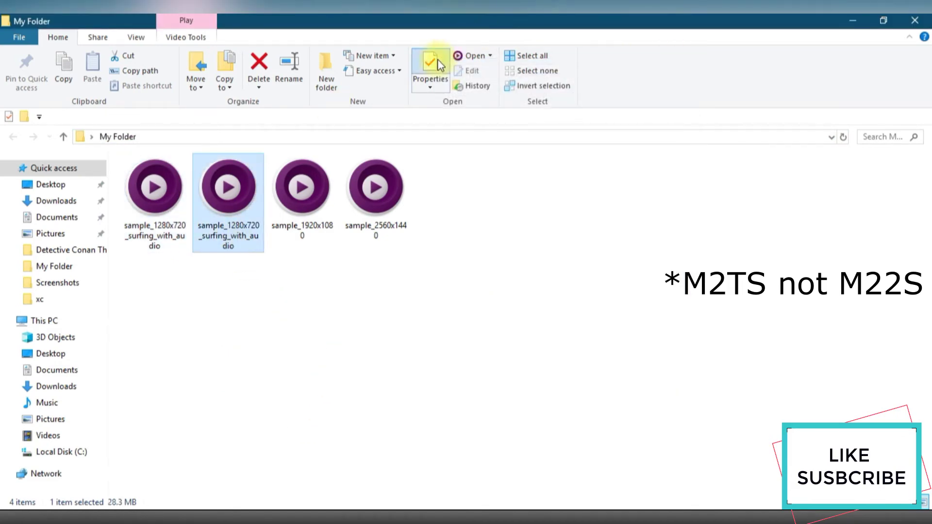
click(430, 73)
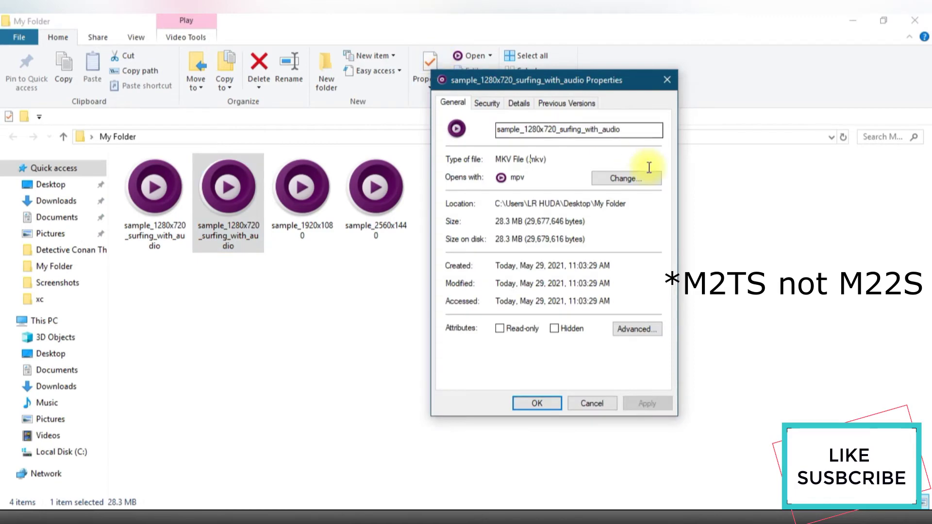
click(667, 80)
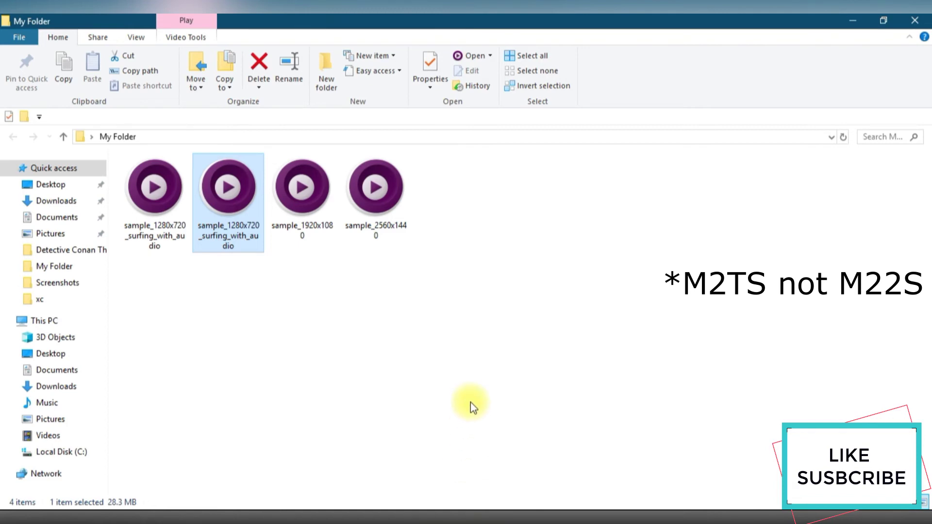
- Close the finished surfing remux job and create a new empty multiplexer job
click(175, 233)
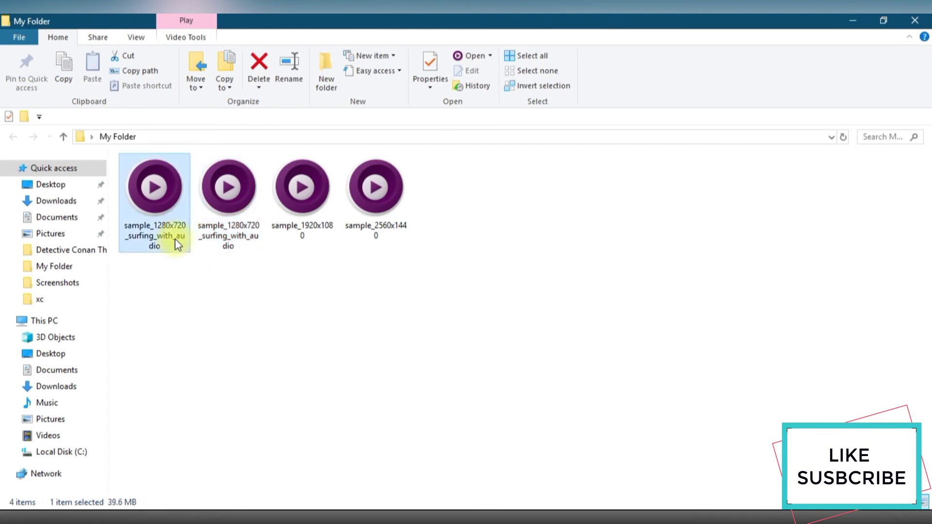
click(255, 279)
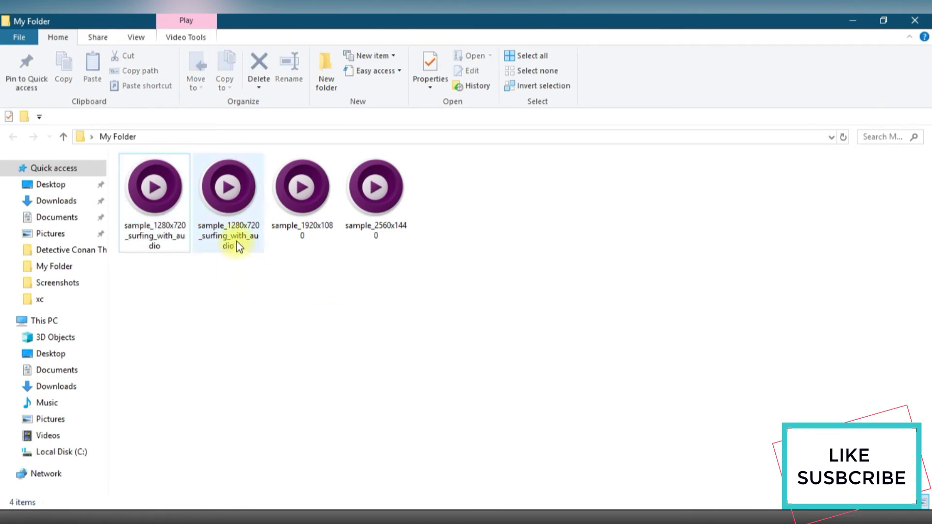
click(313, 230)
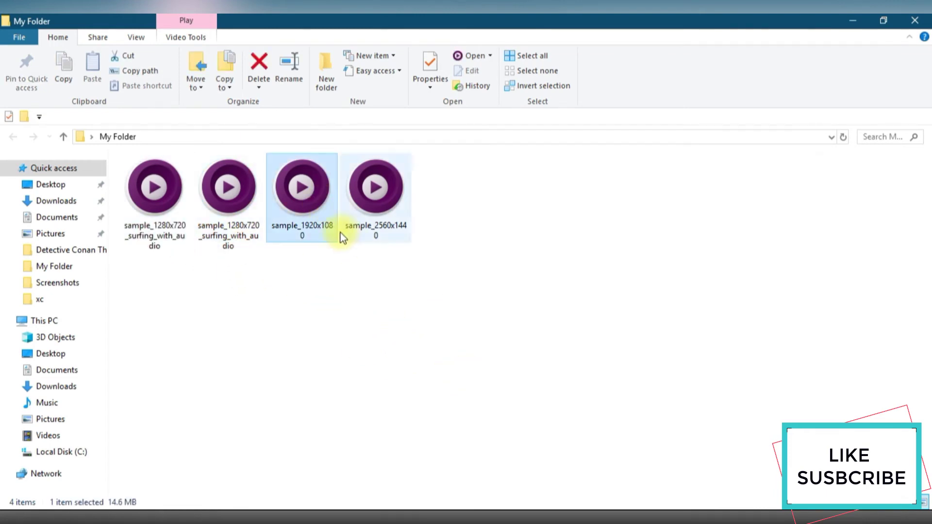
key(alt+Tab)
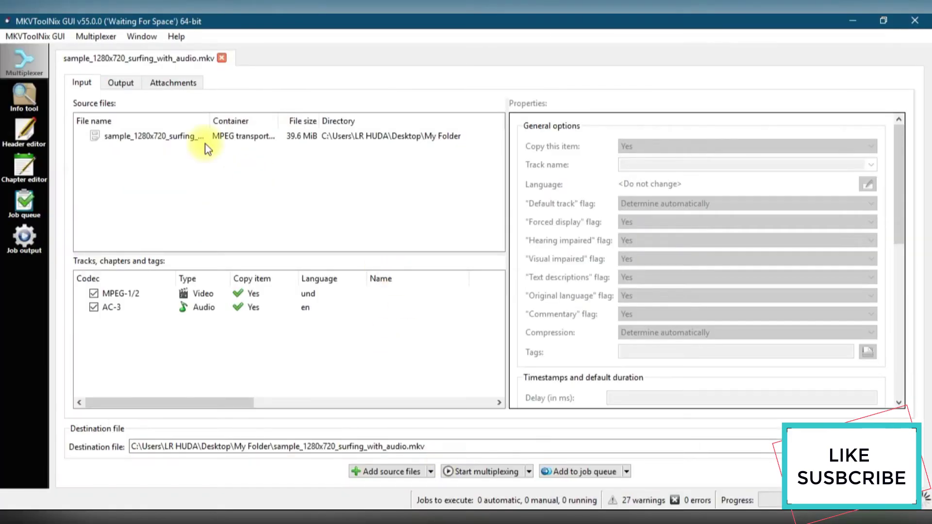
click(222, 59)
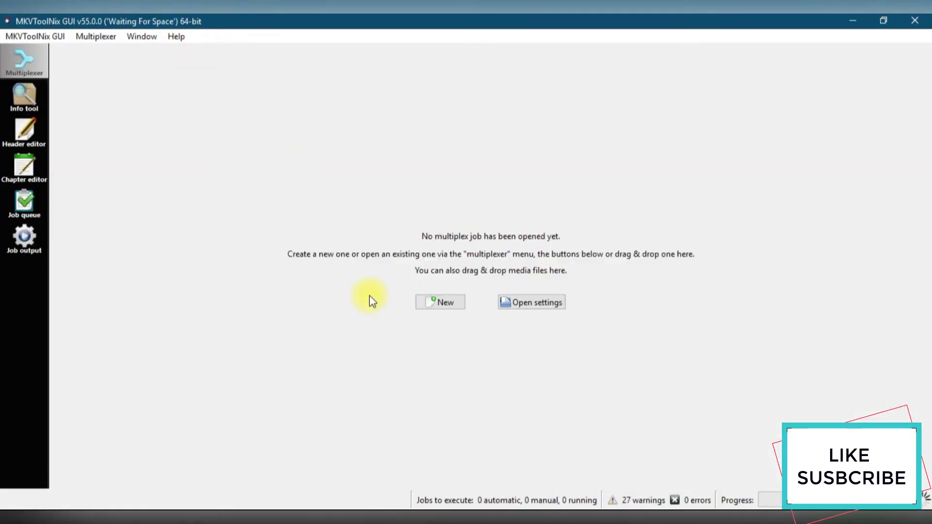
click(433, 304)
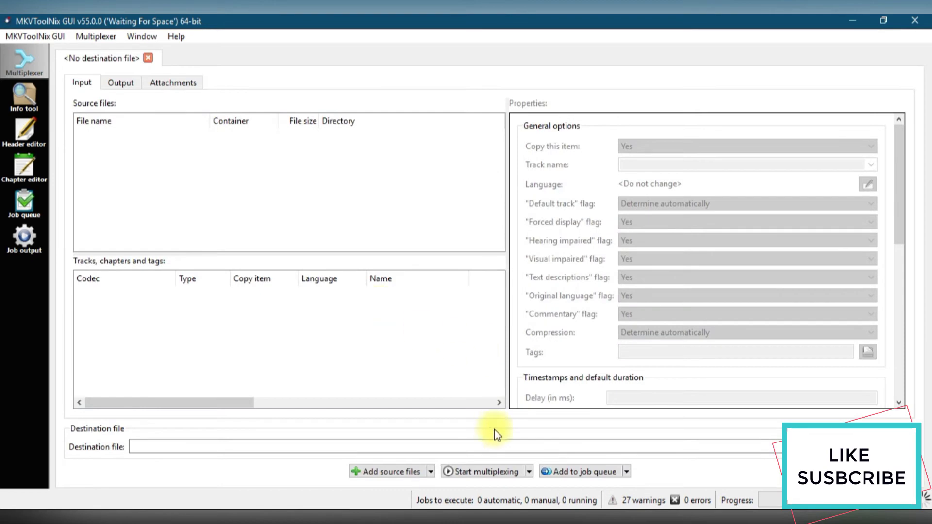
- Remux sample_2560x1440.m2ts into sample_2560x1440.mkv
key(alt+Tab)
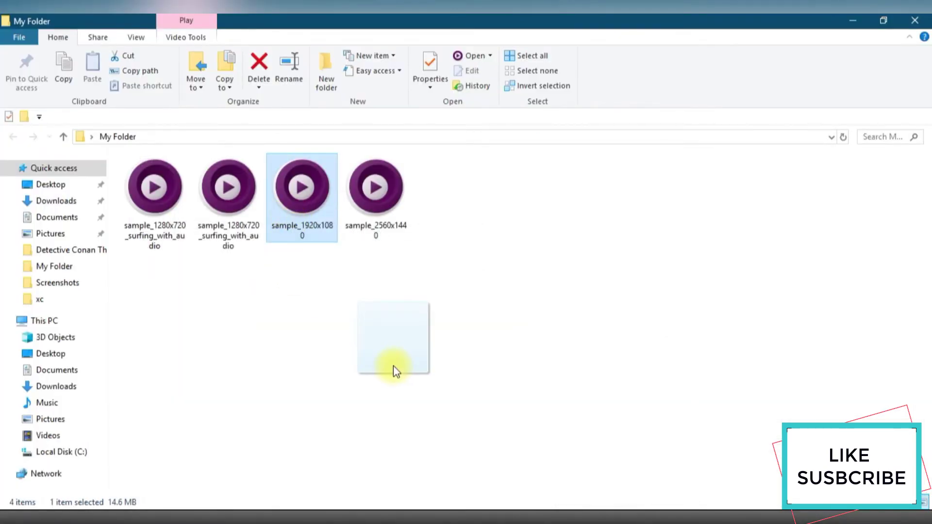
click(380, 182)
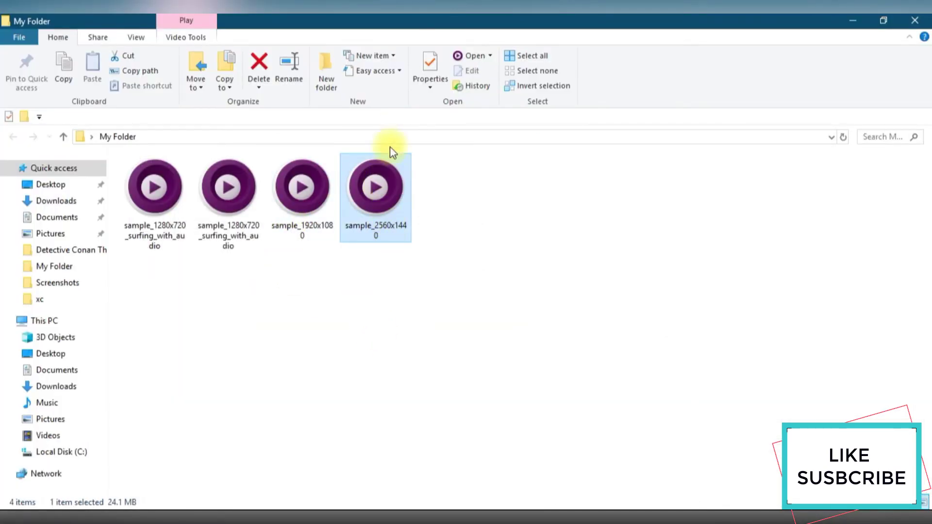
mouse_move(381, 182)
mouse_down()
mouse_move(438, 487)
mouse_move(262, 203)
mouse_up()
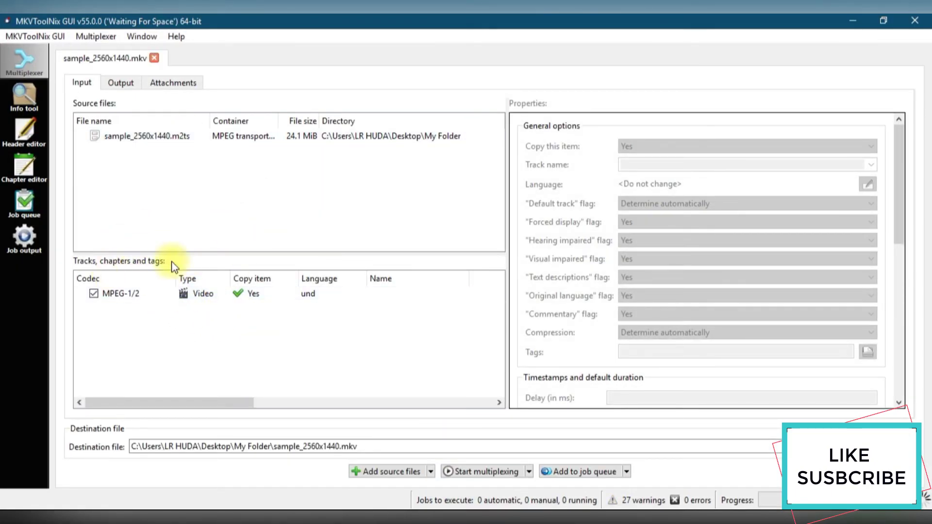
click(521, 472)
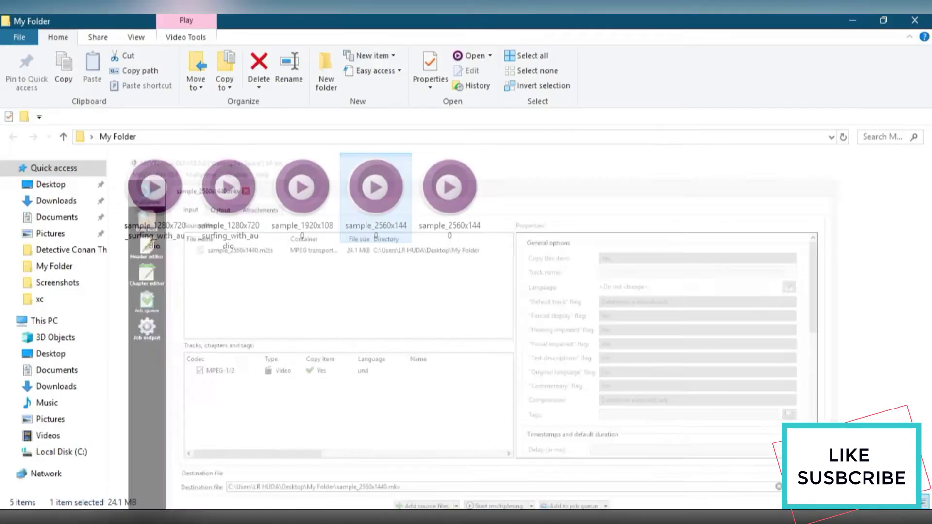
click(447, 191)
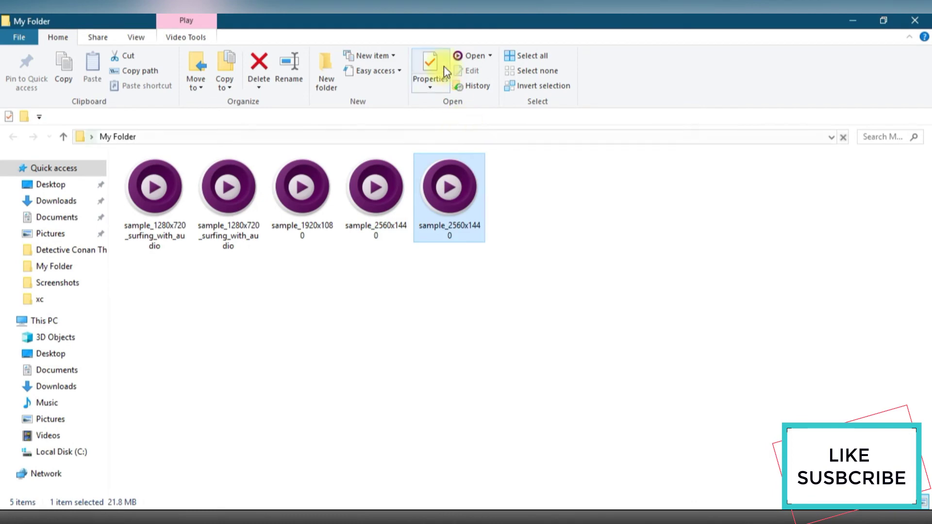
click(400, 194)
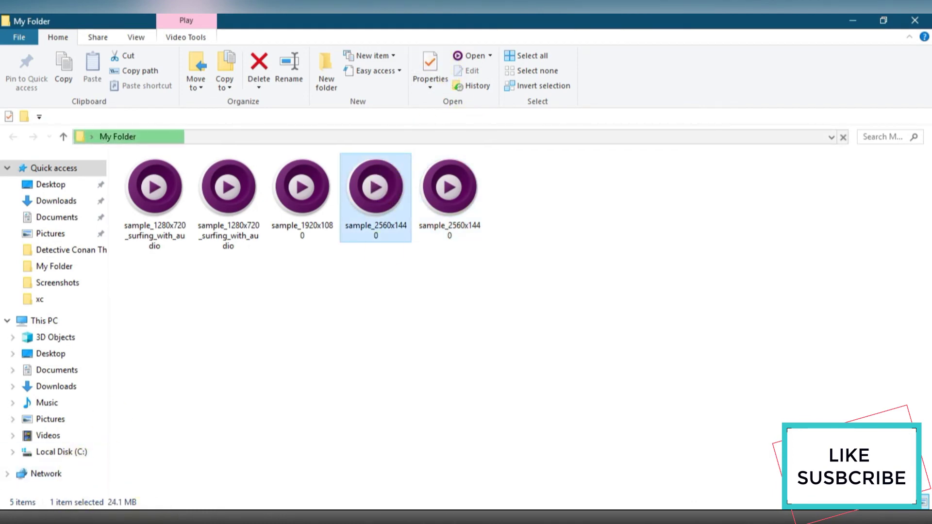
click(449, 188)
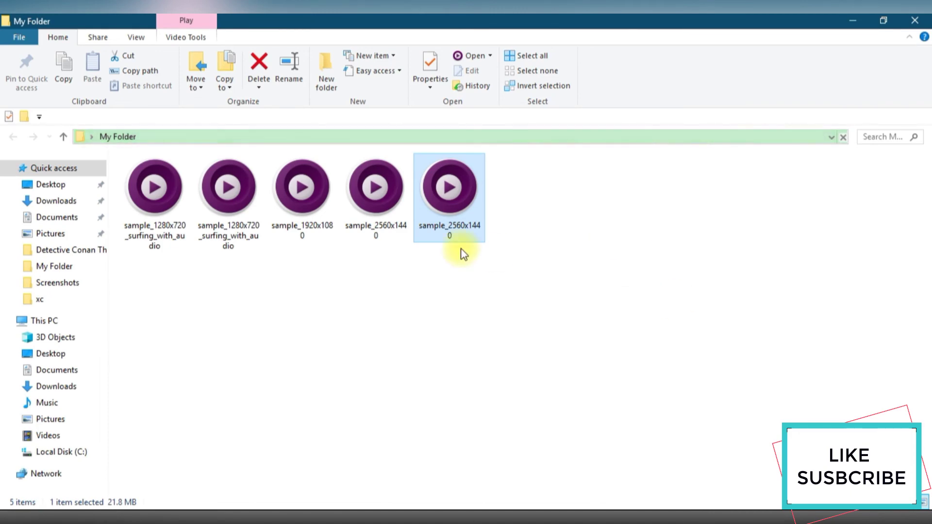
click(400, 208)
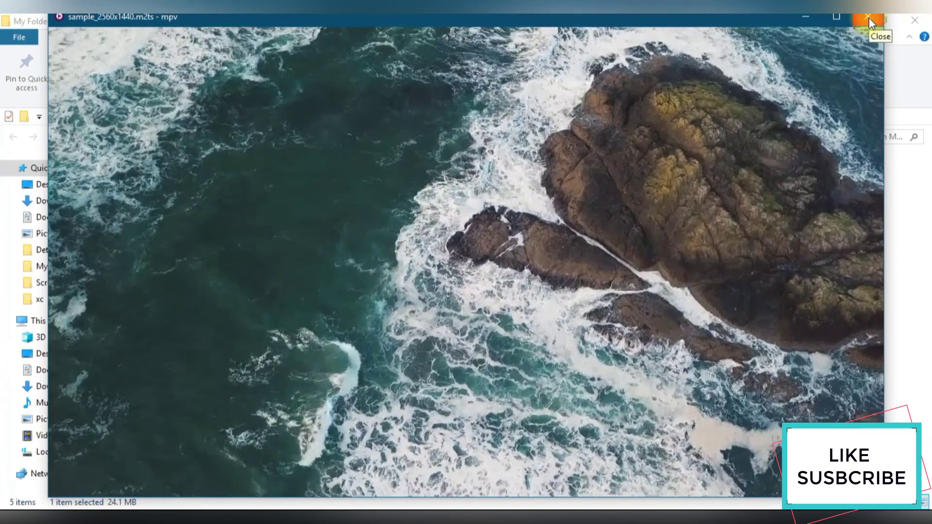
click(868, 18)
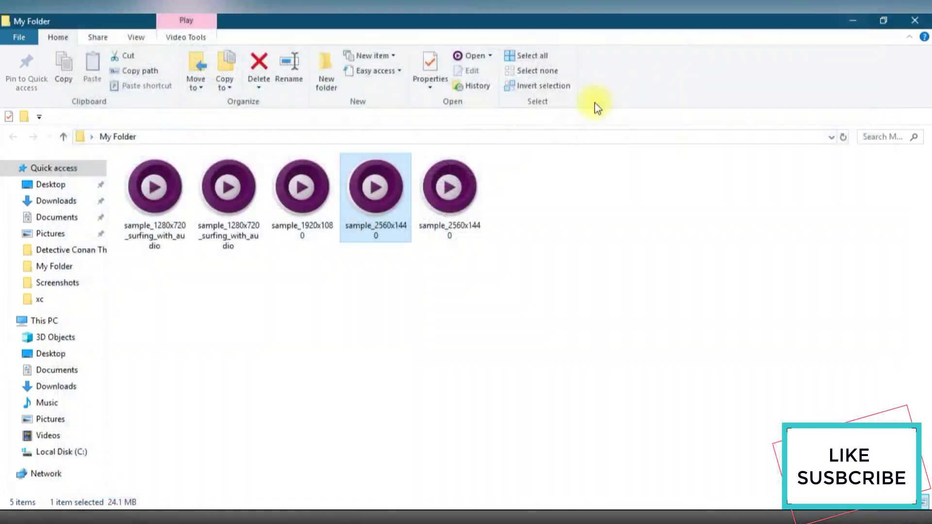
click(429, 63)
click(669, 72)
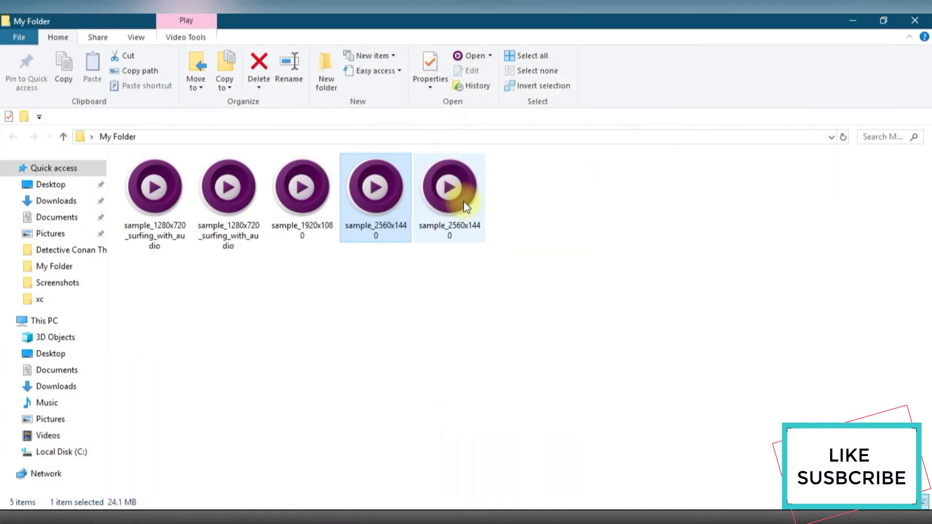
double_click(449, 197)
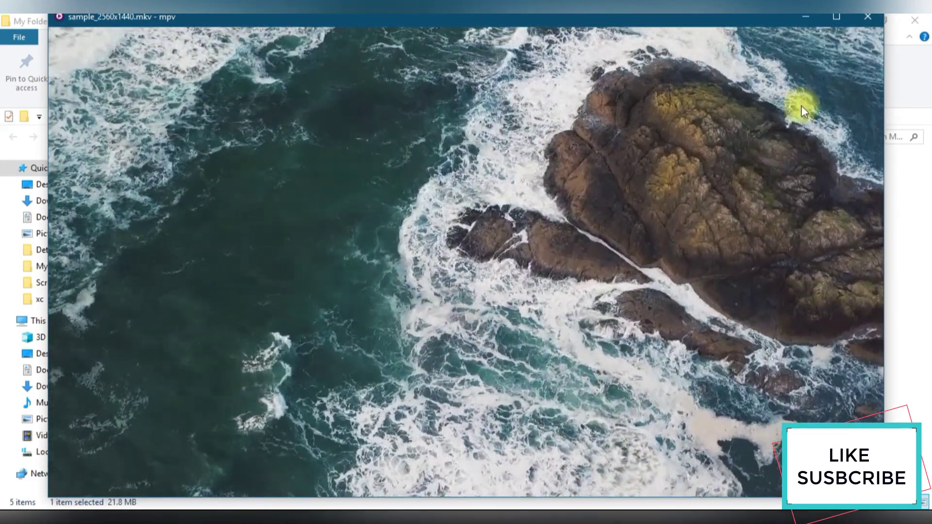
click(864, 17)
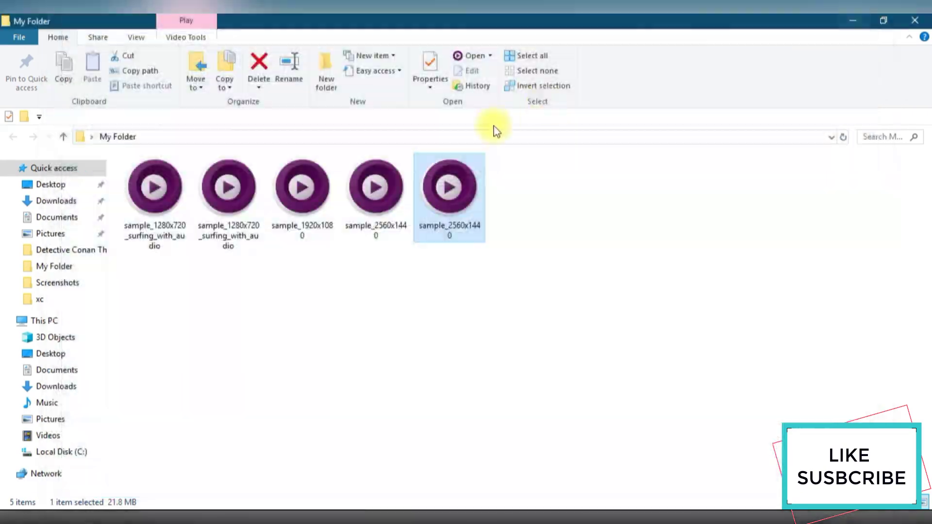
click(430, 70)
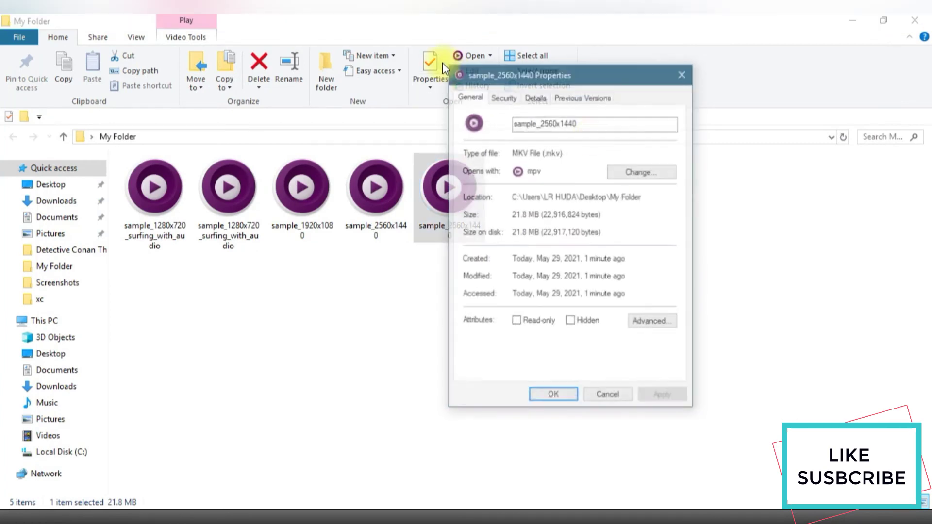
click(685, 77)
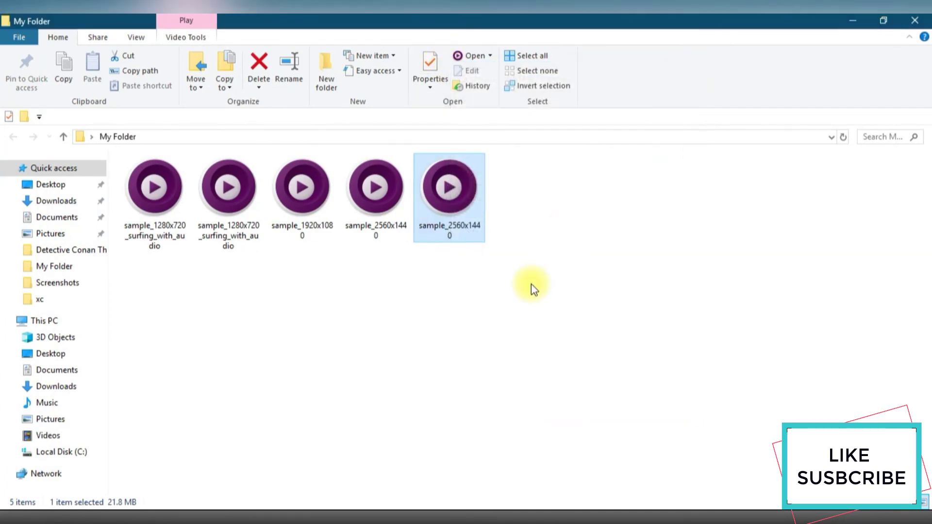